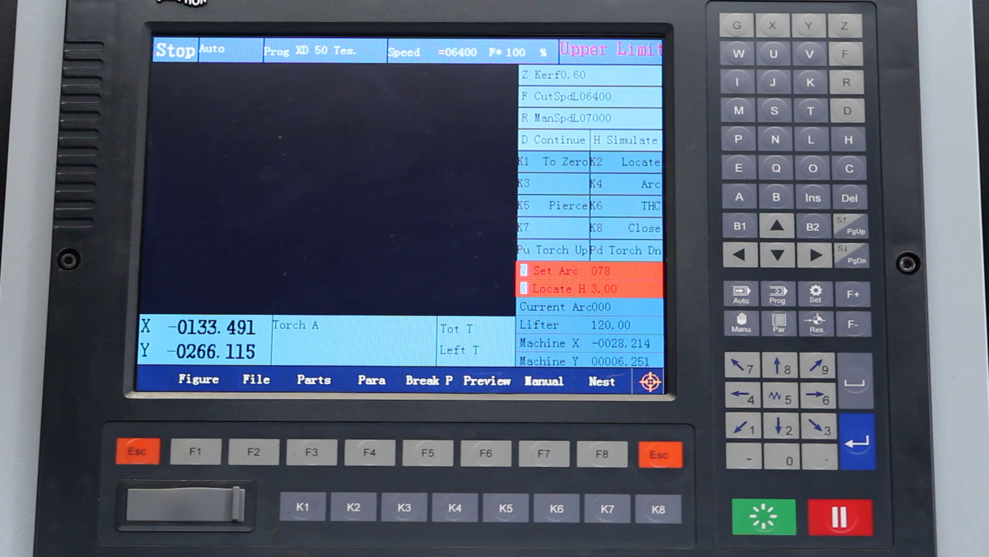
- Choose the round flange Parts30 in the parts library, loading it as TK30.TXT
key(F1)
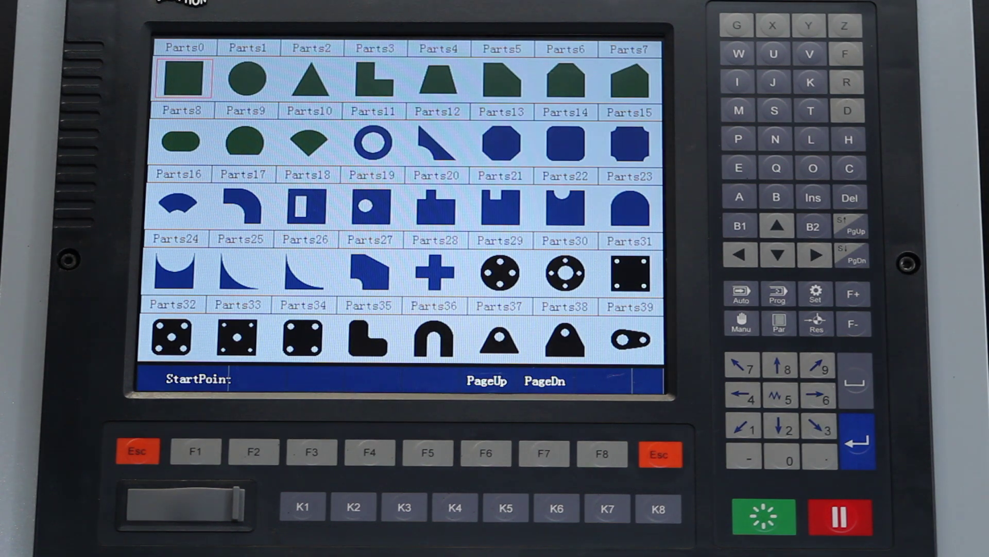
key(Right)
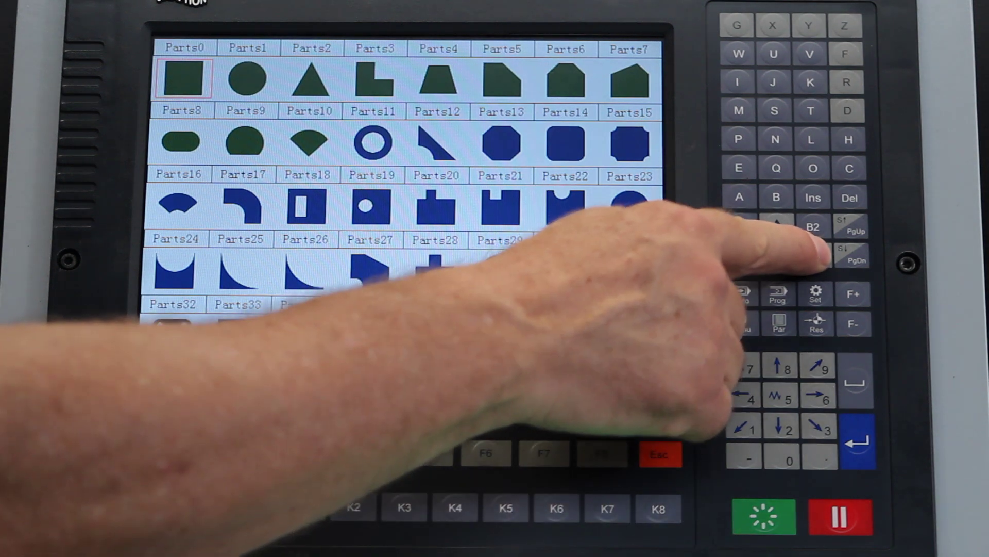
key(Right)
key(Right)
key(Right)
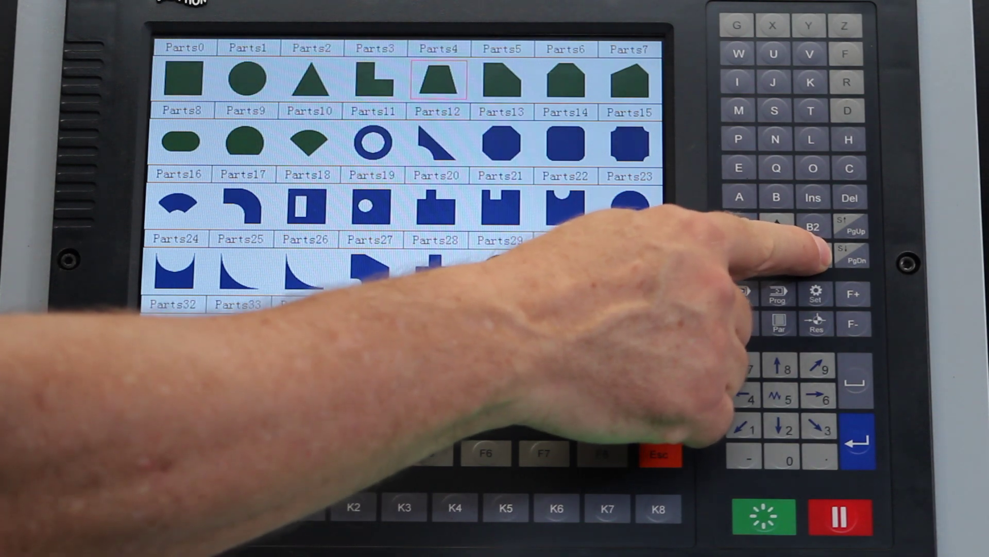
key(Right)
key(Right)
key(Down)
key(Down)
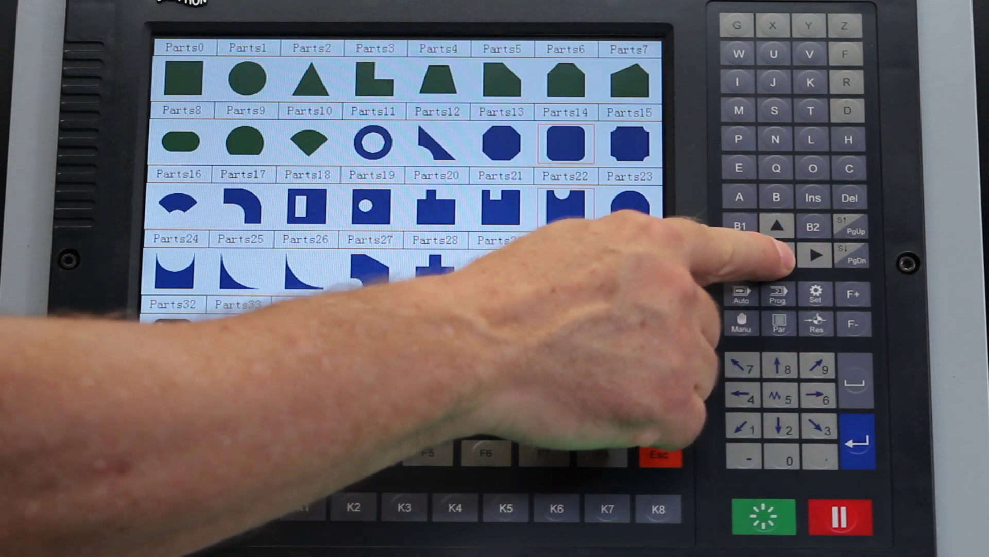
key(Down)
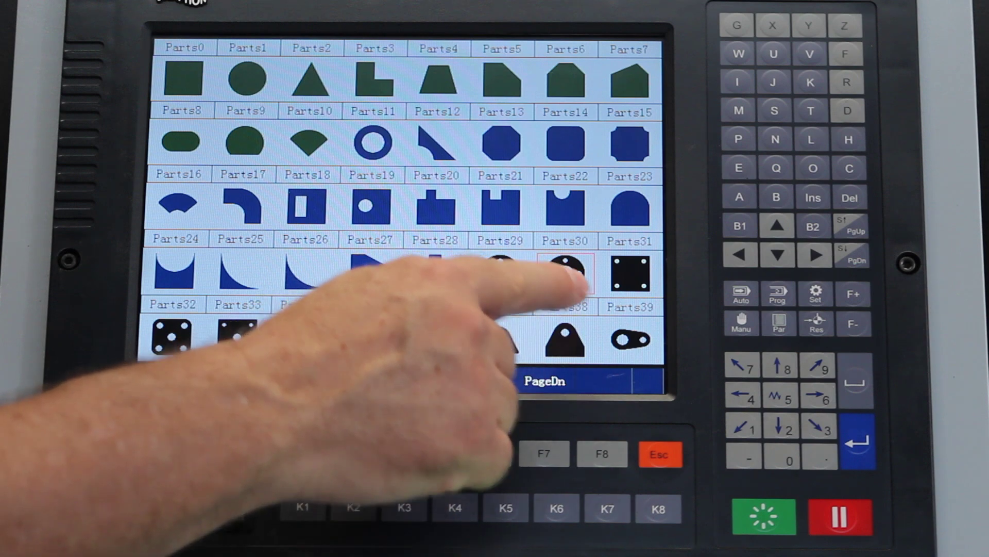
key(Return)
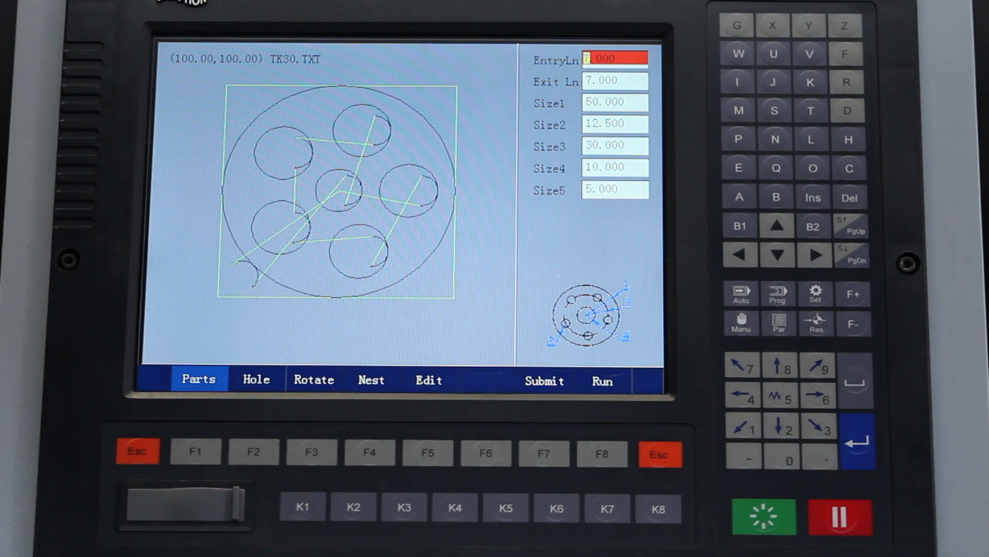
- Send TK30.TXT to the Auto screen with F8 (Run)
key(F8)
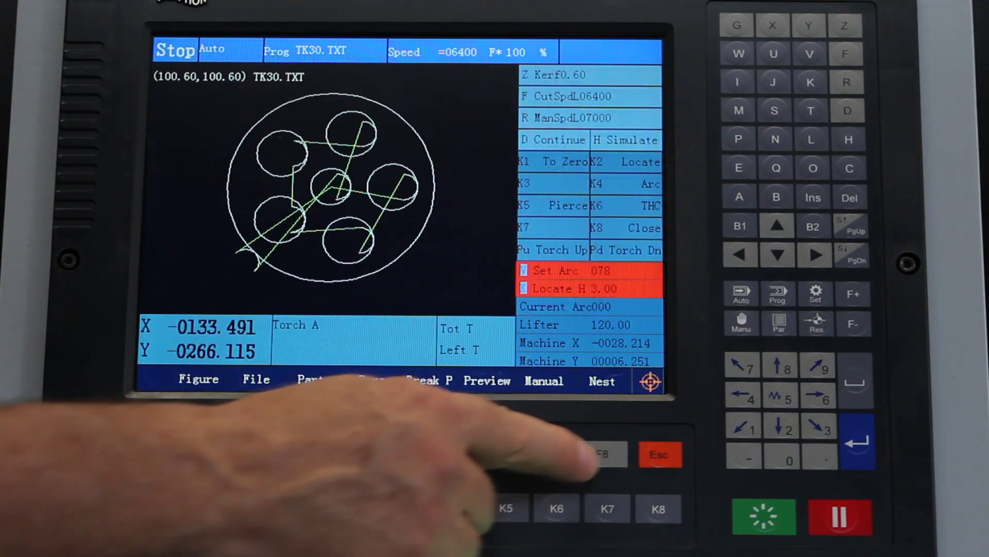